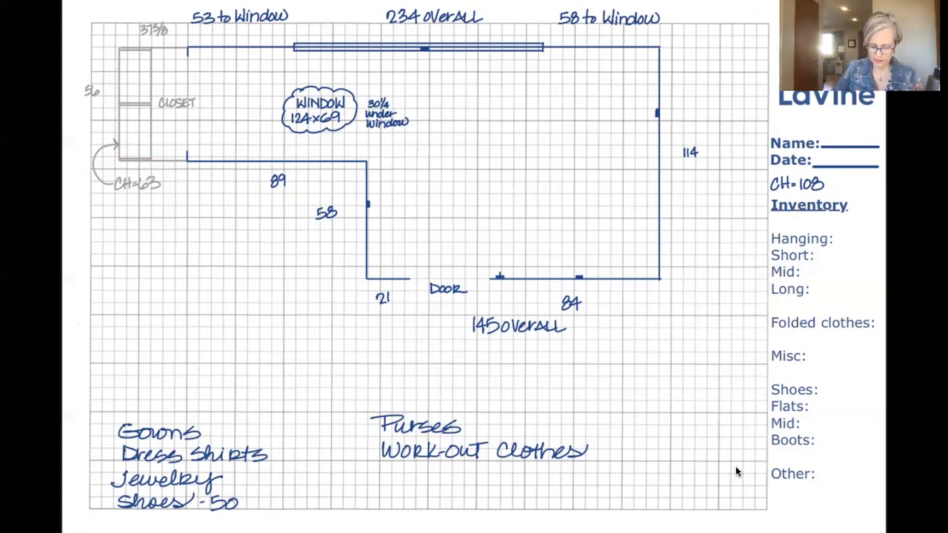
Highlight the window on the floor plan and circle its size and under-window height notes with the laser pointer.
mouse_move(292, 40)
mouse_down()
mouse_move(292, 56)
mouse_move(499, 34)
mouse_move(550, 40)
mouse_move(548, 55)
mouse_up()
drag(292, 57, 548, 53)
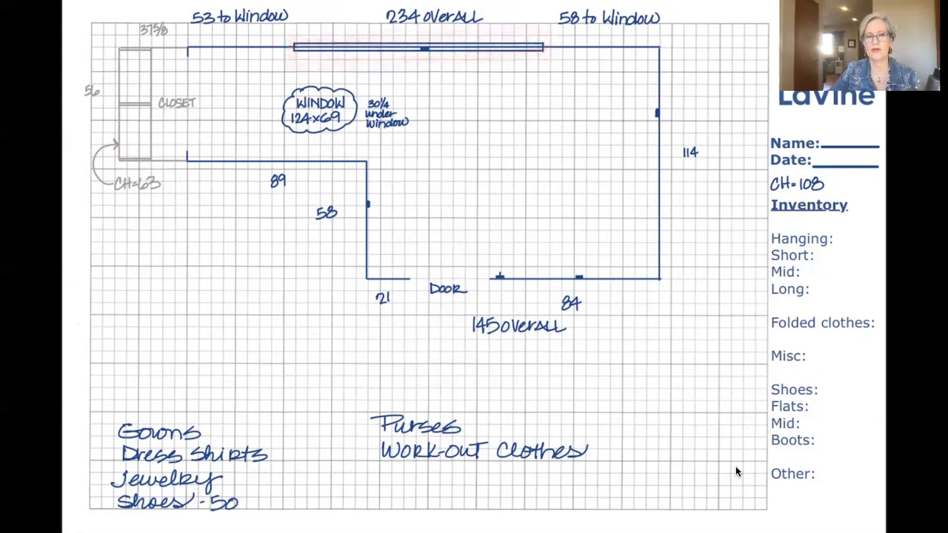
mouse_move(412, 82)
mouse_down()
mouse_move(366, 88)
mouse_move(412, 82)
mouse_move(383, 81)
mouse_up()
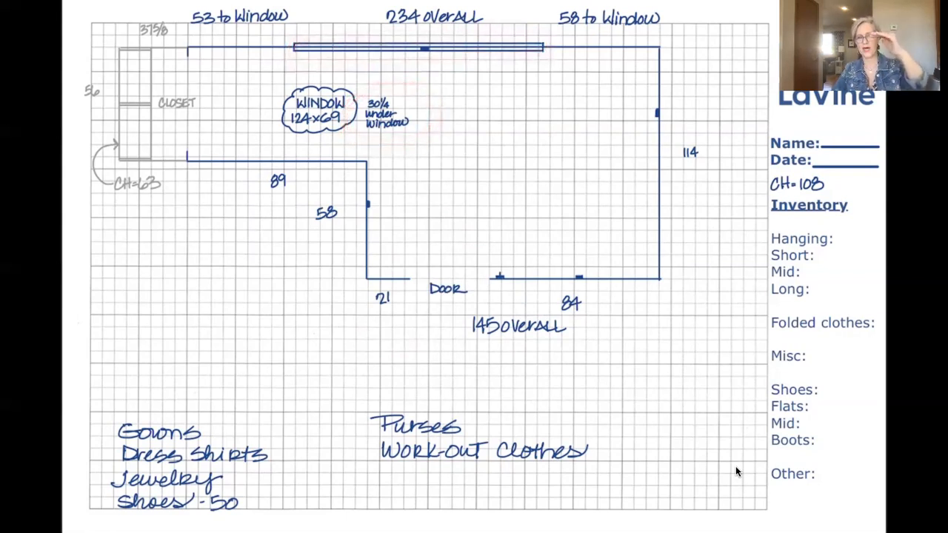
mouse_move(348, 84)
mouse_down()
mouse_move(337, 81)
mouse_move(362, 134)
mouse_move(349, 86)
mouse_up()
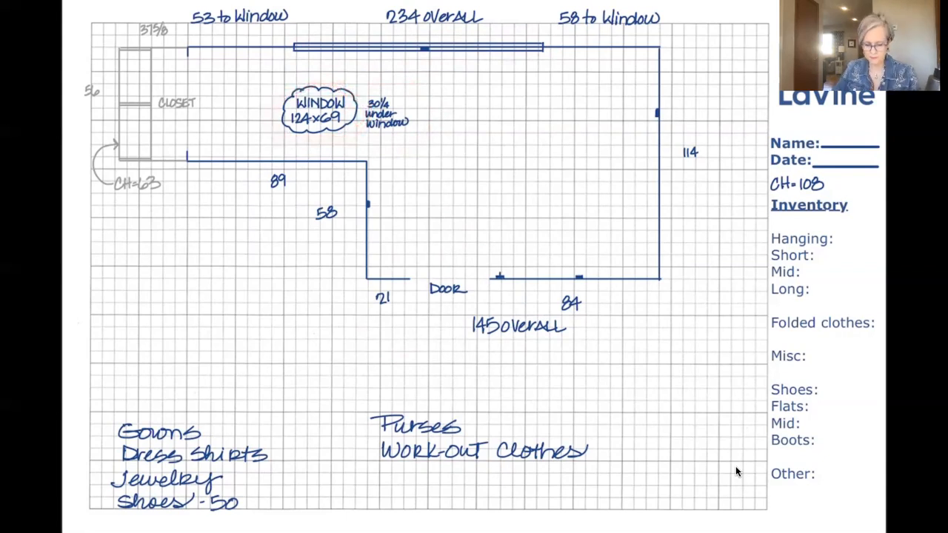
Circle the four wall outlets and the switch beside the door with the laser pointer.
mouse_move(381, 181)
mouse_down()
mouse_move(392, 223)
mouse_move(380, 181)
mouse_up()
drag(428, 31, 436, 35)
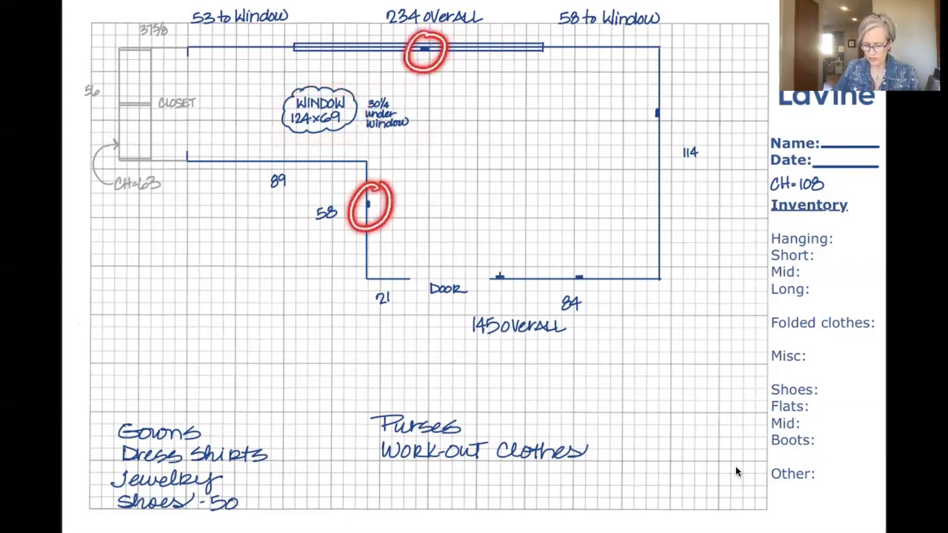
drag(670, 96, 664, 94)
drag(592, 259, 592, 261)
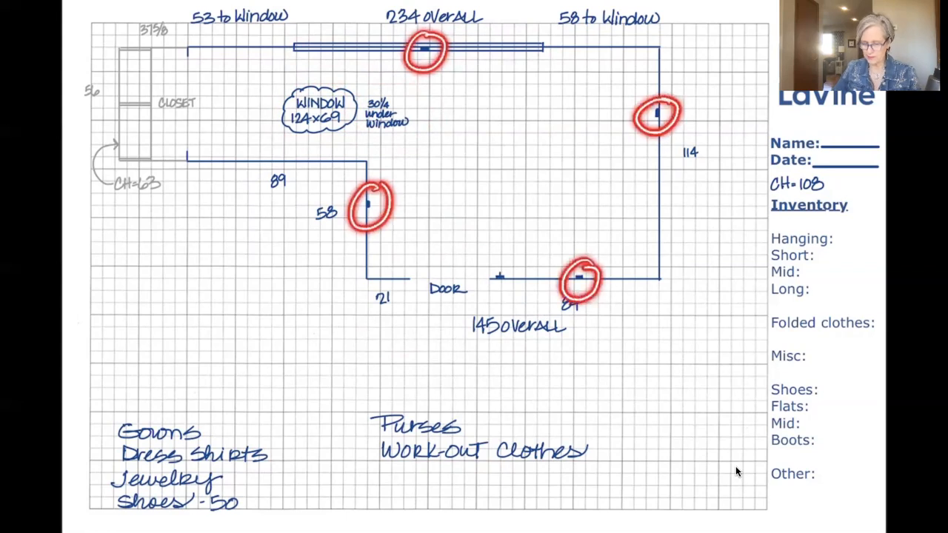
mouse_move(504, 250)
mouse_down()
mouse_move(478, 278)
mouse_move(517, 252)
mouse_up()
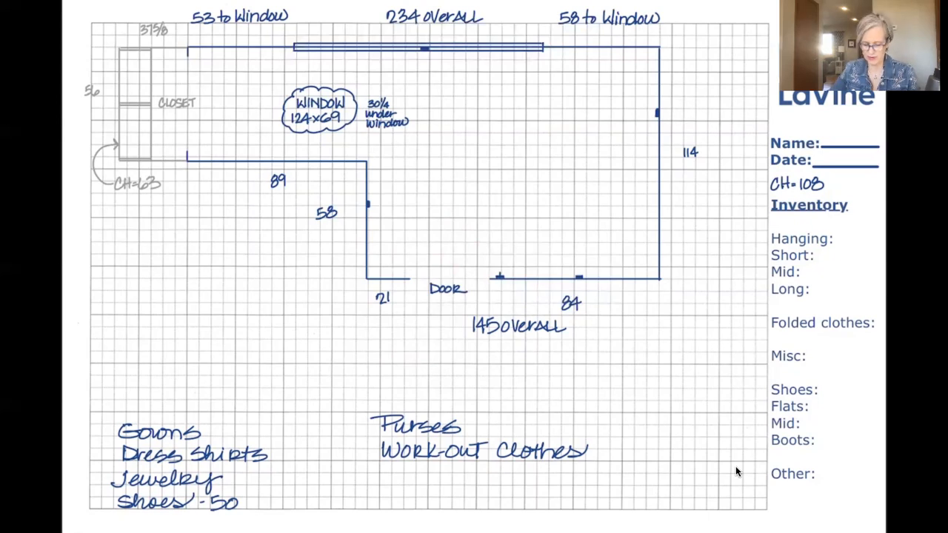
Outline two facing cabinet blocks in the alcove before the closet with the laser pointer, one along the 89 wall and one along the window wall.
mouse_move(204, 112)
mouse_down()
mouse_move(360, 108)
mouse_move(348, 123)
mouse_up()
drag(361, 108, 362, 149)
mouse_move(207, 112)
mouse_down()
mouse_move(206, 126)
mouse_move(318, 159)
mouse_move(363, 154)
mouse_up()
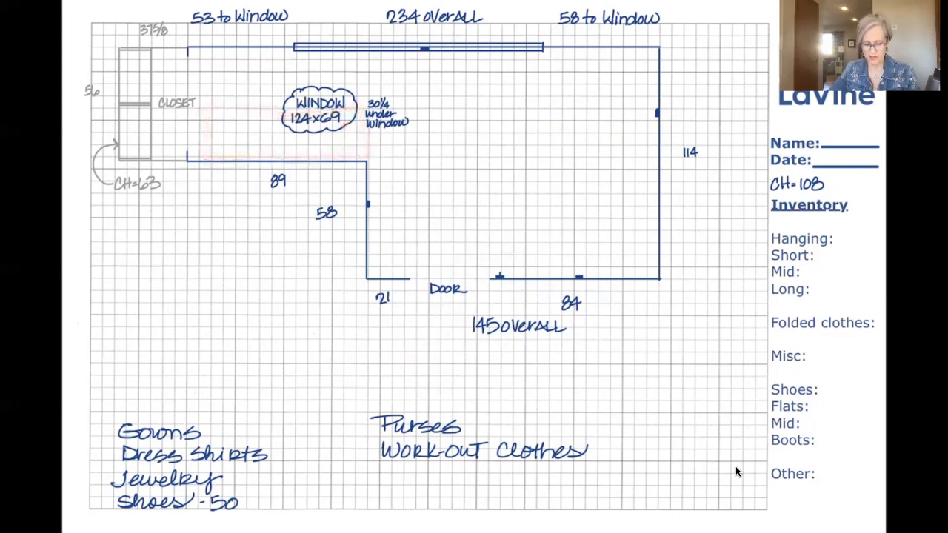
mouse_move(197, 103)
mouse_down()
mouse_move(199, 159)
mouse_move(354, 120)
mouse_move(356, 149)
mouse_up()
mouse_move(203, 52)
mouse_down()
mouse_move(198, 76)
mouse_move(354, 87)
mouse_move(352, 50)
mouse_up()
drag(352, 49, 346, 83)
drag(202, 55, 241, 51)
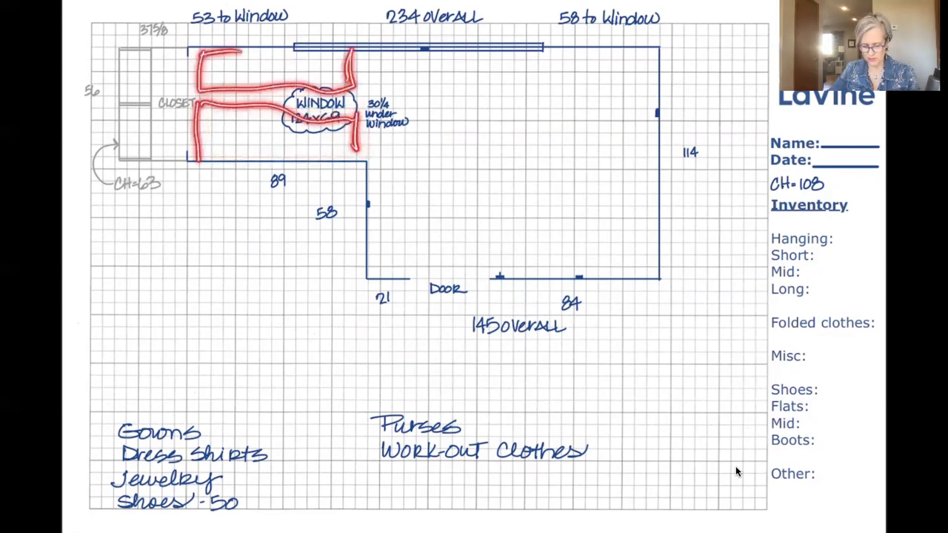
Trace the access path between the alcove and the closet, and circle the whole alcove with the laser pointer.
drag(240, 123, 157, 98)
drag(157, 98, 241, 122)
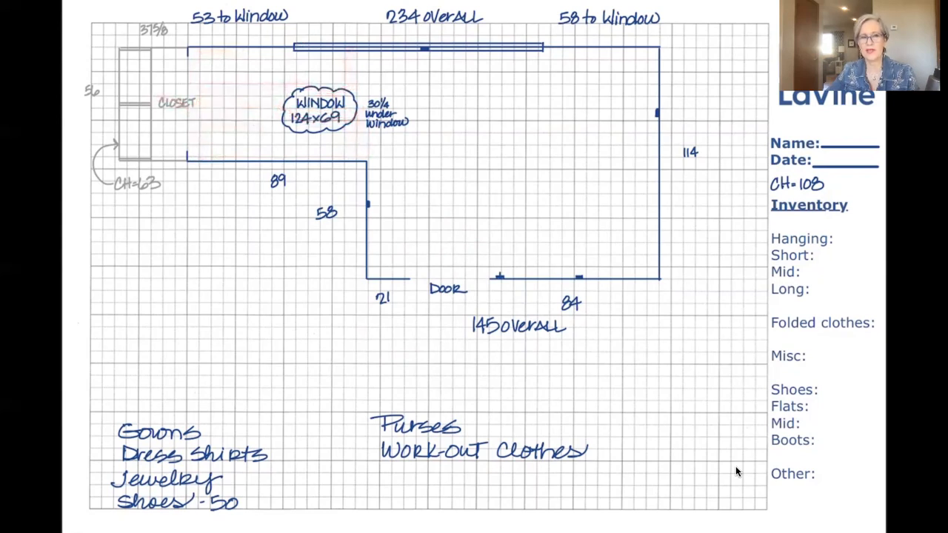
mouse_move(244, 38)
mouse_down()
mouse_move(344, 191)
mouse_move(318, 41)
mouse_move(251, 38)
mouse_up()
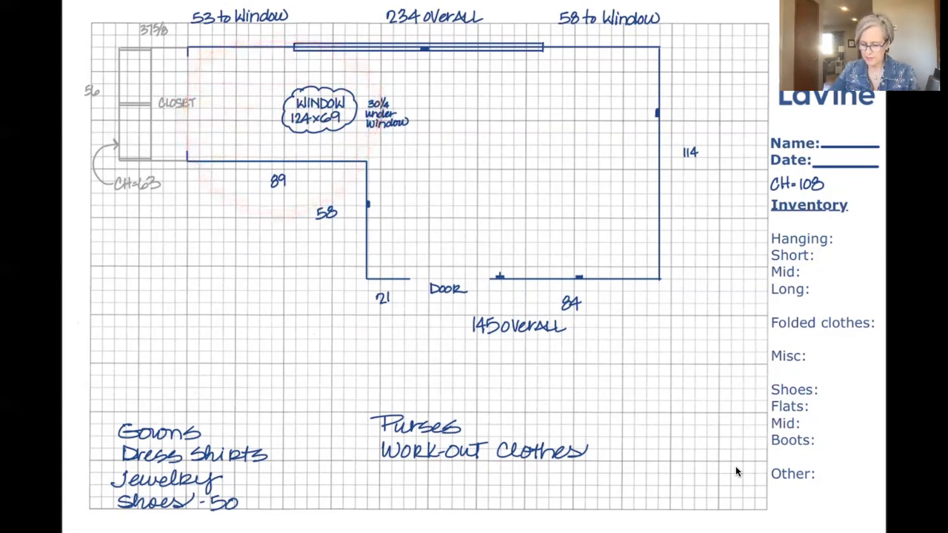
Point out the cabinet zone along the 114 wall and the short 58 wall with the laser pointer.
mouse_move(610, 49)
mouse_down()
mouse_move(607, 270)
mouse_move(645, 274)
mouse_move(655, 54)
mouse_move(630, 59)
mouse_move(662, 266)
mouse_up()
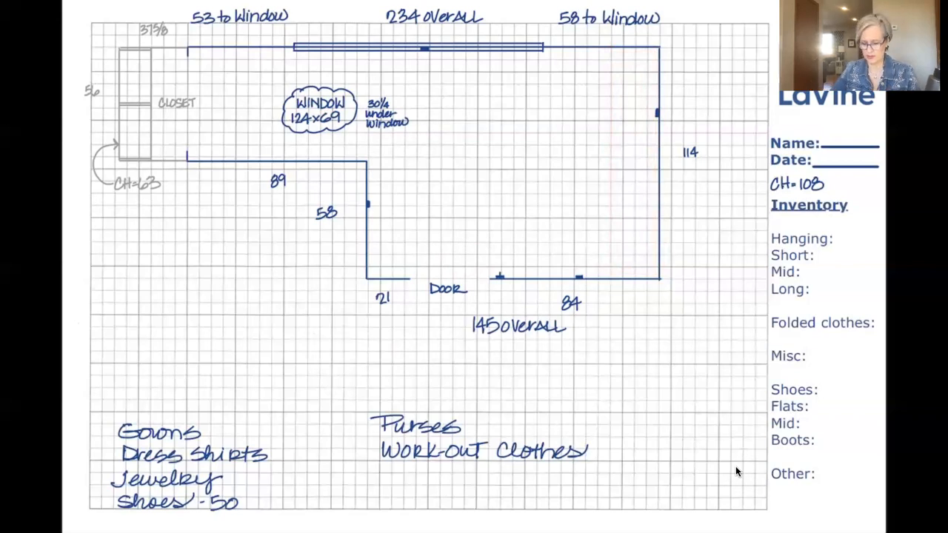
mouse_move(535, 231)
mouse_down()
mouse_move(537, 281)
mouse_move(615, 230)
mouse_move(651, 230)
mouse_up()
mouse_move(598, 60)
mouse_down()
mouse_move(601, 189)
mouse_move(661, 196)
mouse_up()
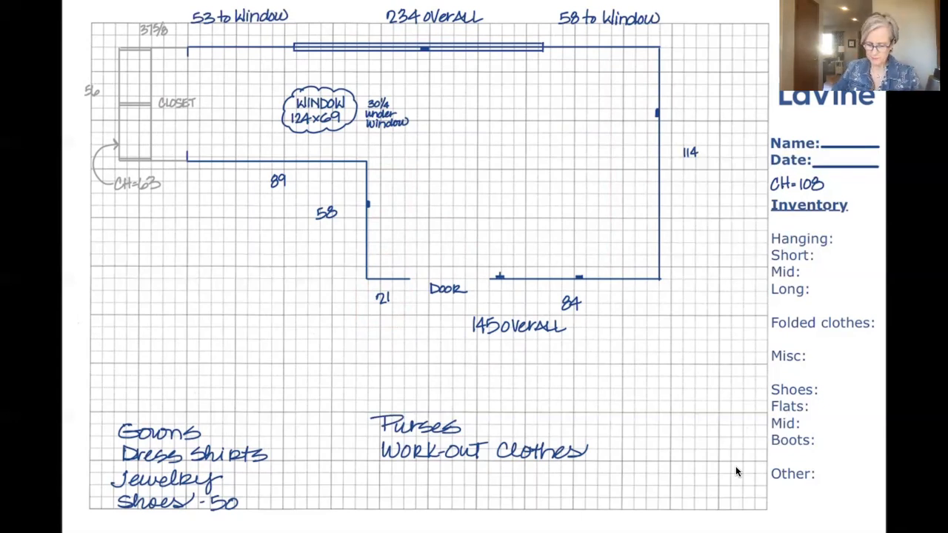
mouse_move(374, 162)
mouse_down()
mouse_move(410, 167)
mouse_move(413, 269)
mouse_move(371, 273)
mouse_up()
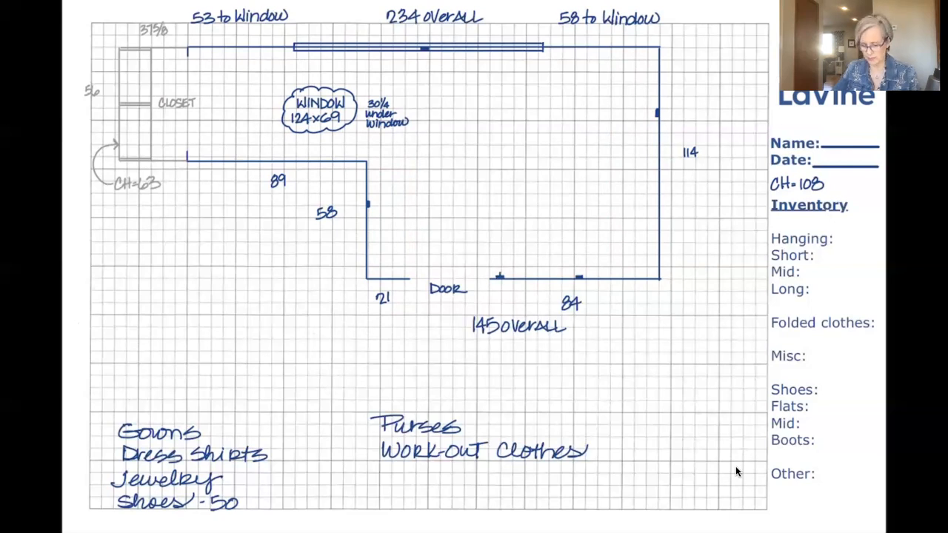
Point out Work-Out Clothes and Purses in the storage list, and handwrite "Bench" below them.
mouse_move(380, 450)
mouse_down()
mouse_move(361, 451)
mouse_move(379, 455)
mouse_up()
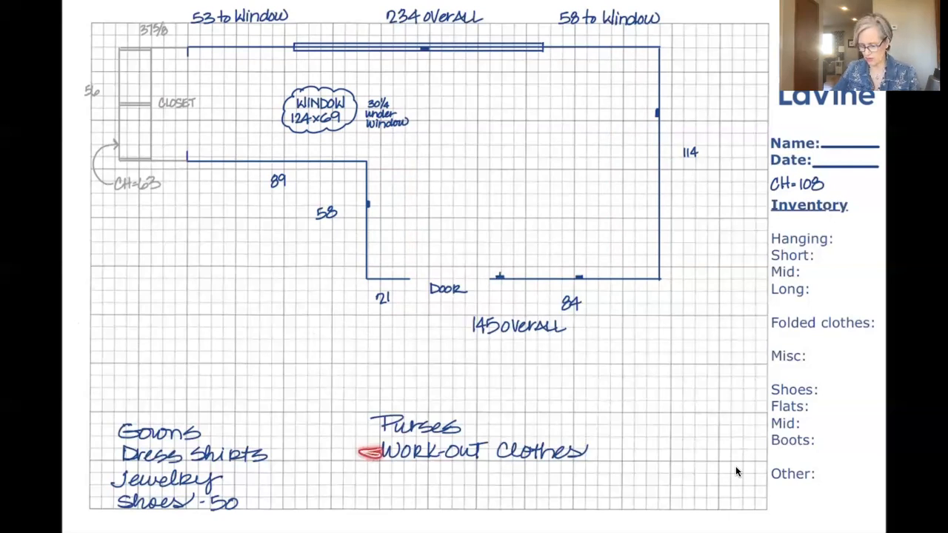
drag(372, 422, 371, 426)
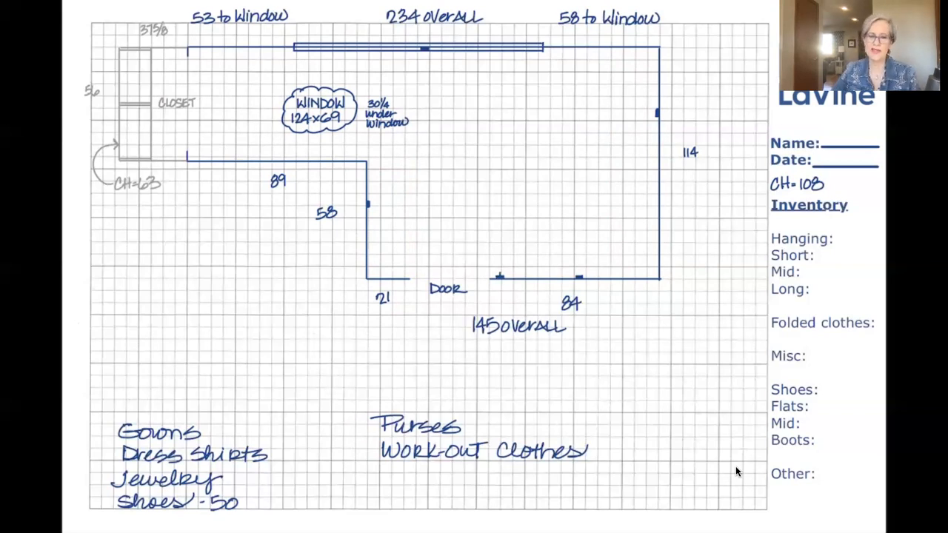
mouse_move(385, 470)
mouse_down()
mouse_move(385, 485)
mouse_move(406, 479)
mouse_move(445, 486)
mouse_up()
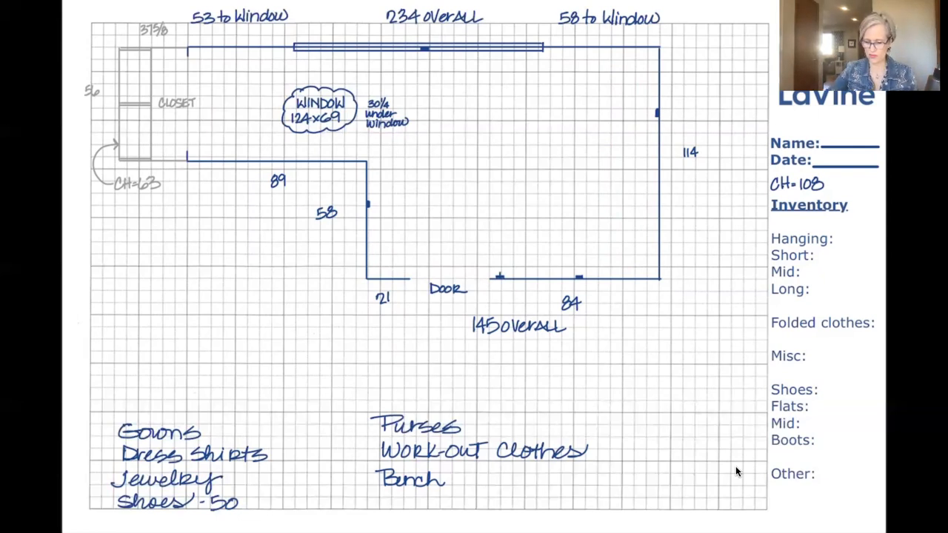
Draw a cabinet with double-line sides against the 58-to-window wall section beside the window, about four grid squares wide and two deep.
mouse_move(672, 34)
mouse_down()
mouse_move(507, 48)
mouse_move(596, 16)
mouse_up()
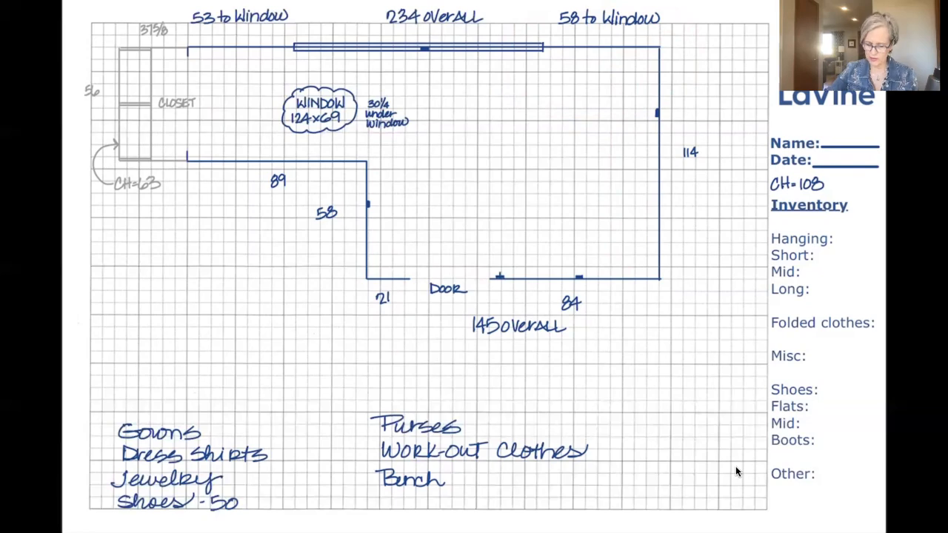
scroll(736, 472, up, 4)
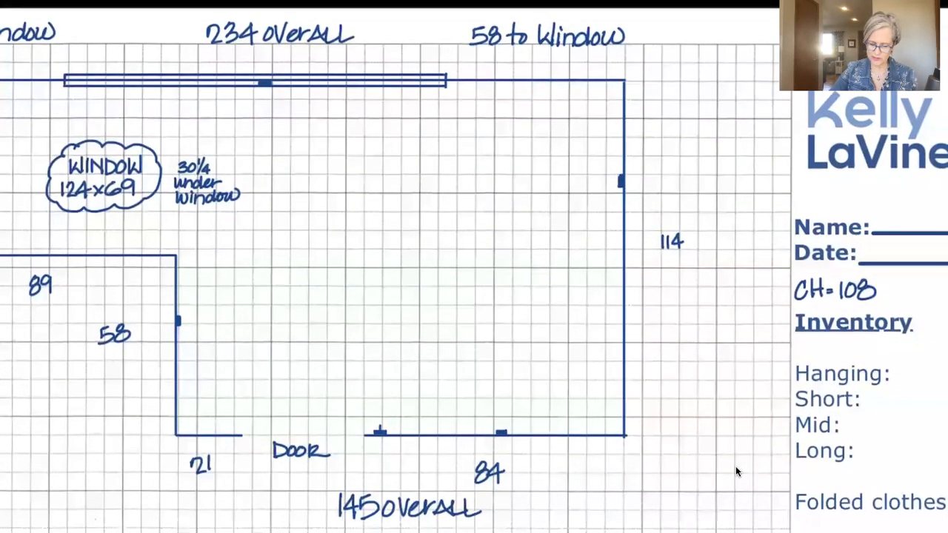
drag(456, 80, 457, 118)
drag(459, 80, 460, 118)
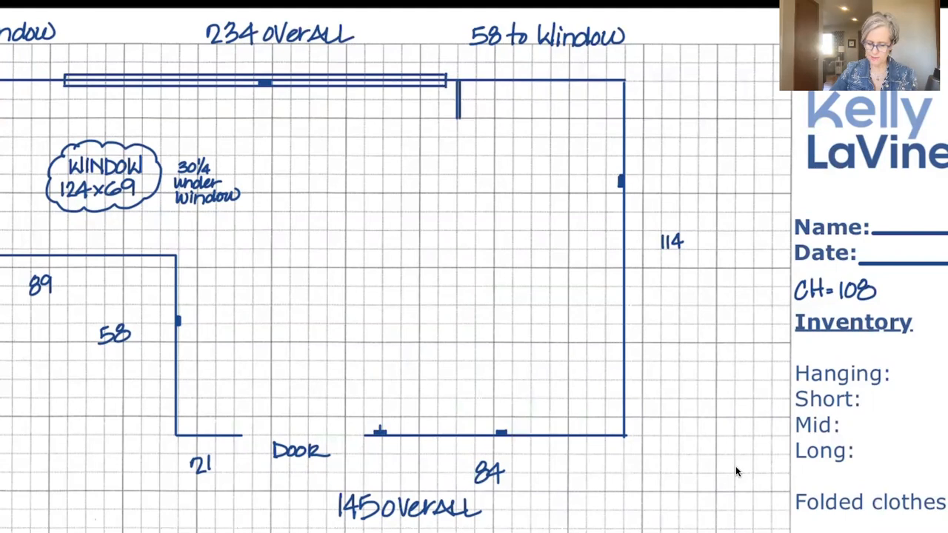
drag(526, 80, 526, 118)
drag(523, 82, 522, 118)
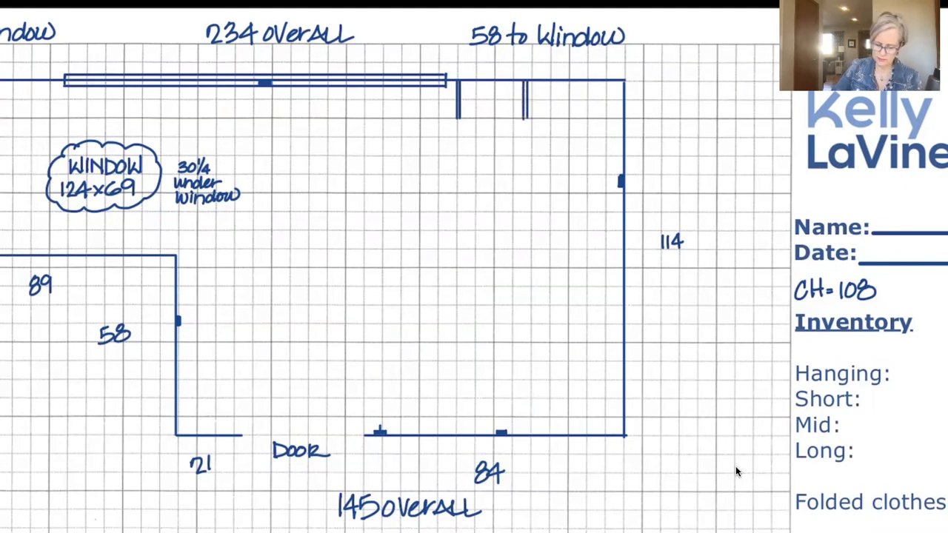
drag(457, 118, 525, 118)
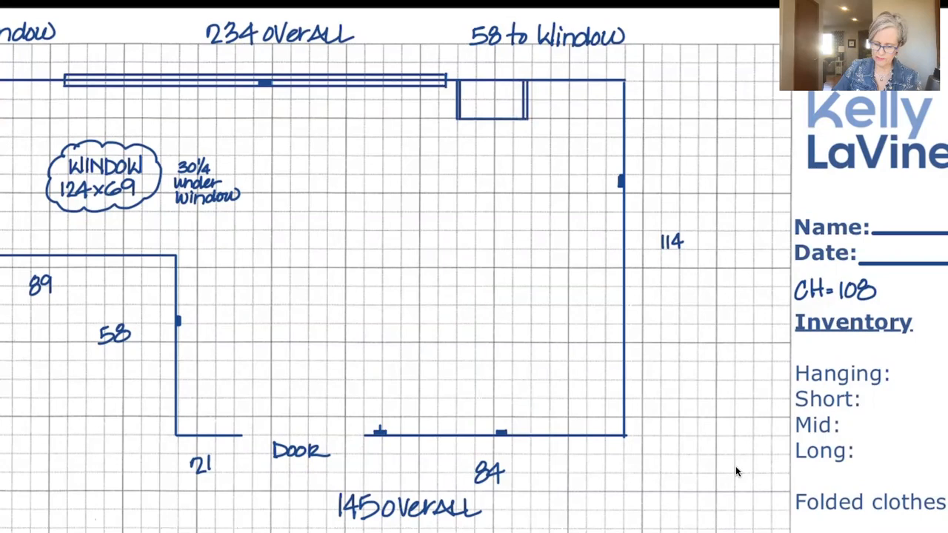
Draw a matching double-sided cabinet on the 53-to-window wall section beside the window, about four grid squares wide and two deep.
scroll(737, 472, left, 5)
scroll(736, 471, left, 3)
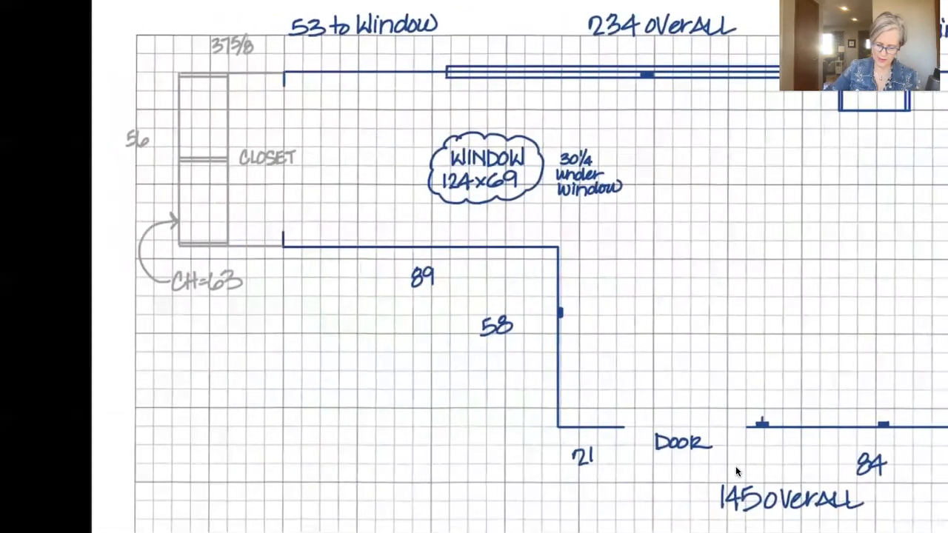
drag(437, 72, 438, 109)
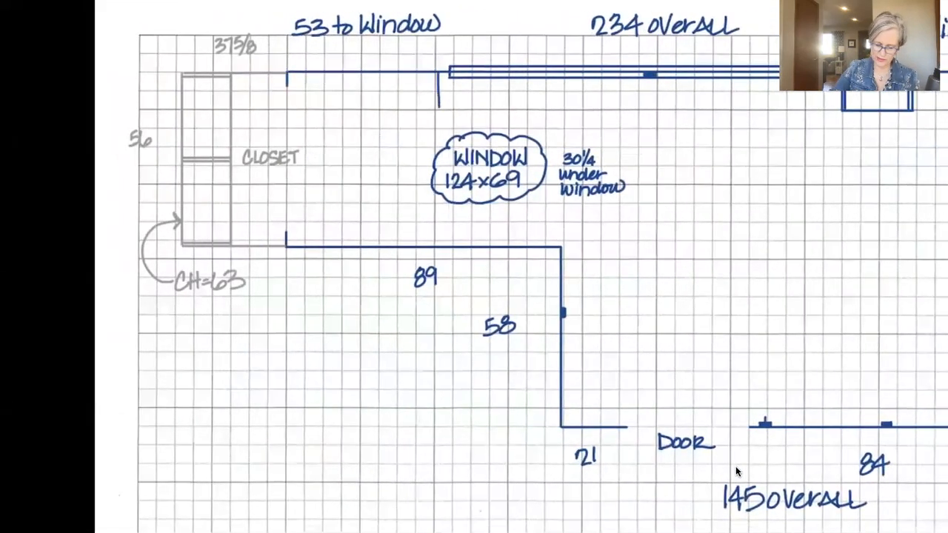
drag(434, 73, 435, 108)
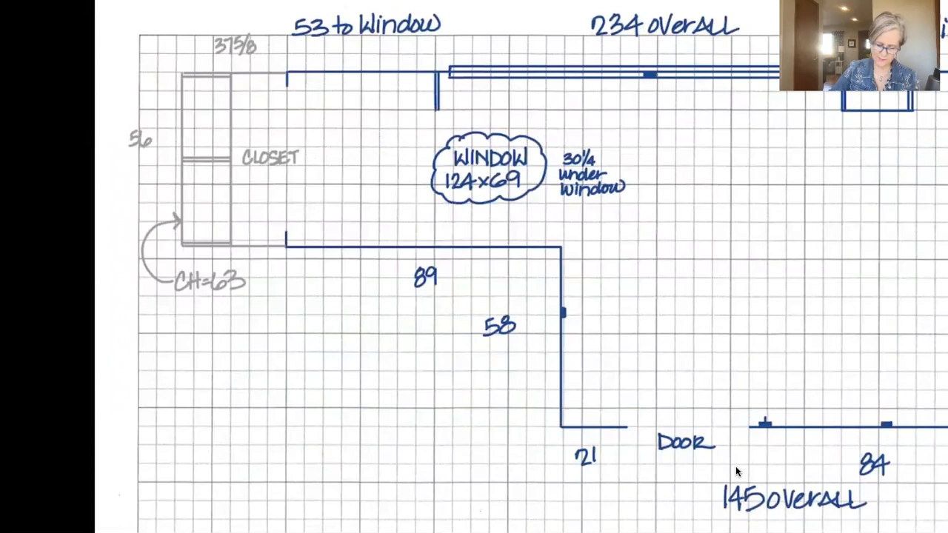
drag(370, 72, 370, 106)
drag(371, 73, 371, 109)
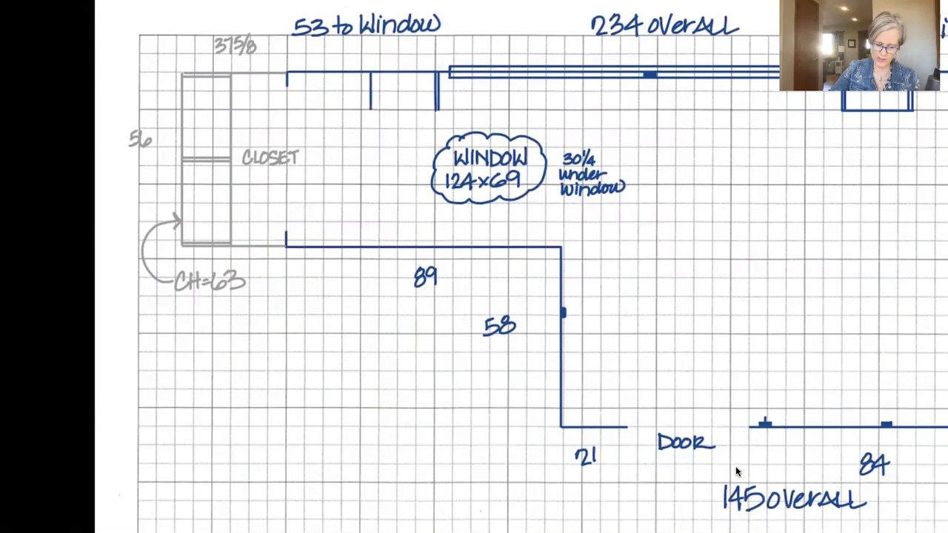
drag(367, 72, 367, 110)
mouse_move(368, 73)
mouse_down()
mouse_move(368, 110)
mouse_move(439, 110)
mouse_up()
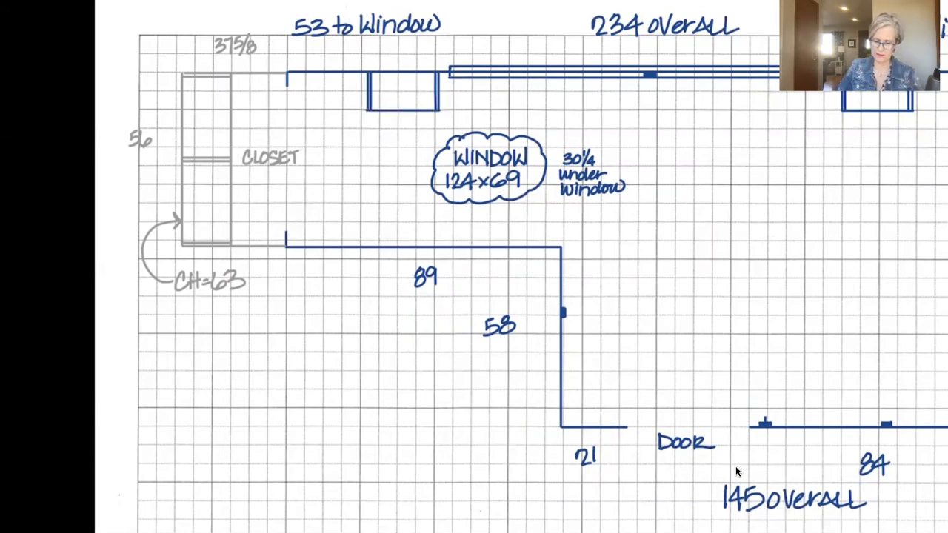
Draw a cabinet run along the full 114 wall, about two and a half grid squares deep, with an end panel at each corner.
ctrl+scroll(736, 472, down, 4)
scroll(736, 472, down, 1)
scroll(736, 471, right, 2)
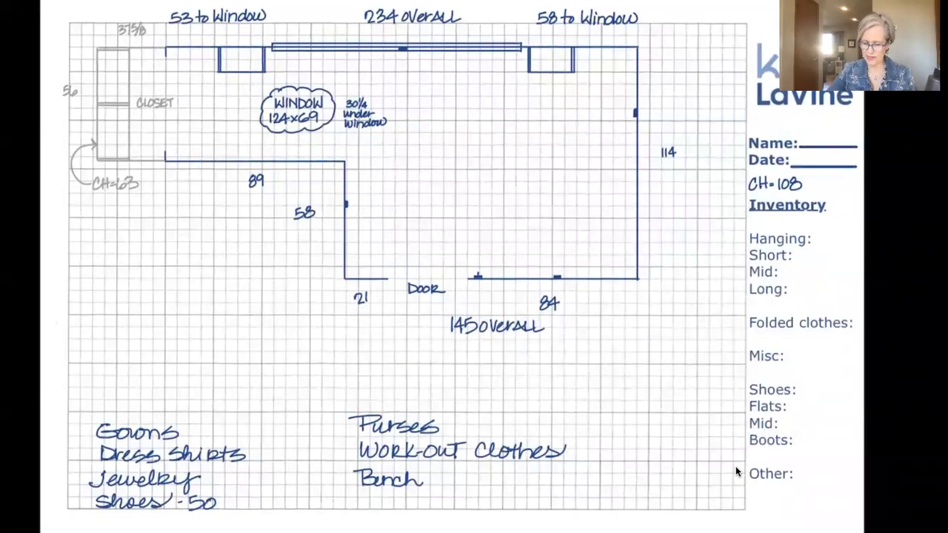
drag(608, 53, 608, 278)
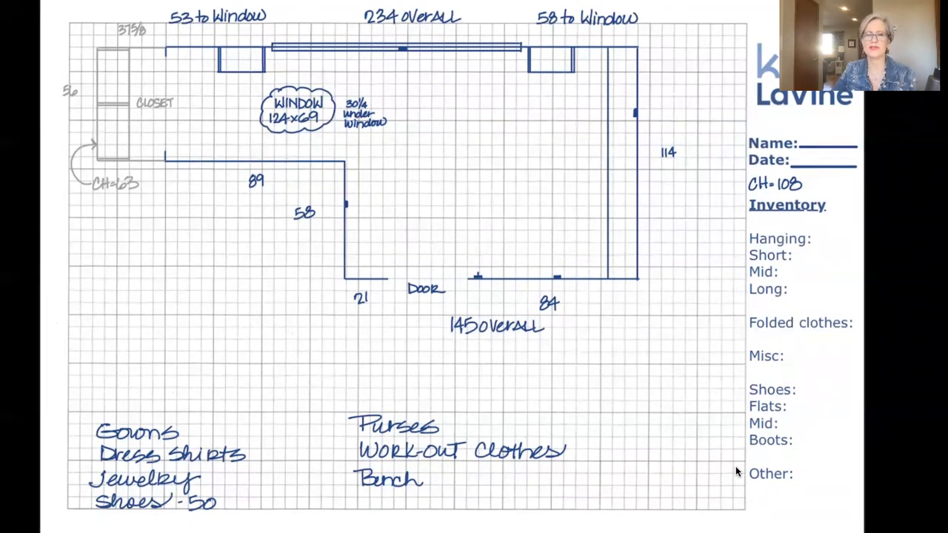
ctrl+scroll(736, 471, up, 4)
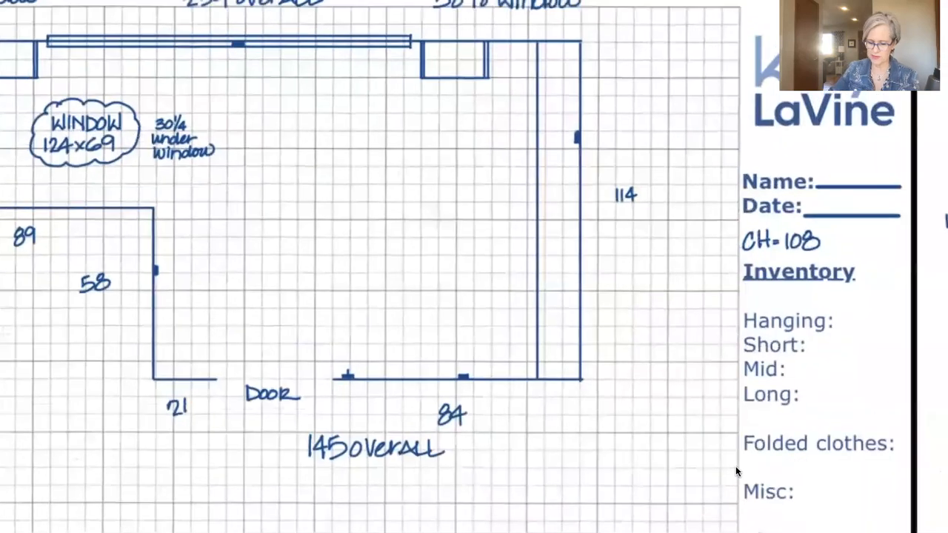
drag(539, 54, 580, 55)
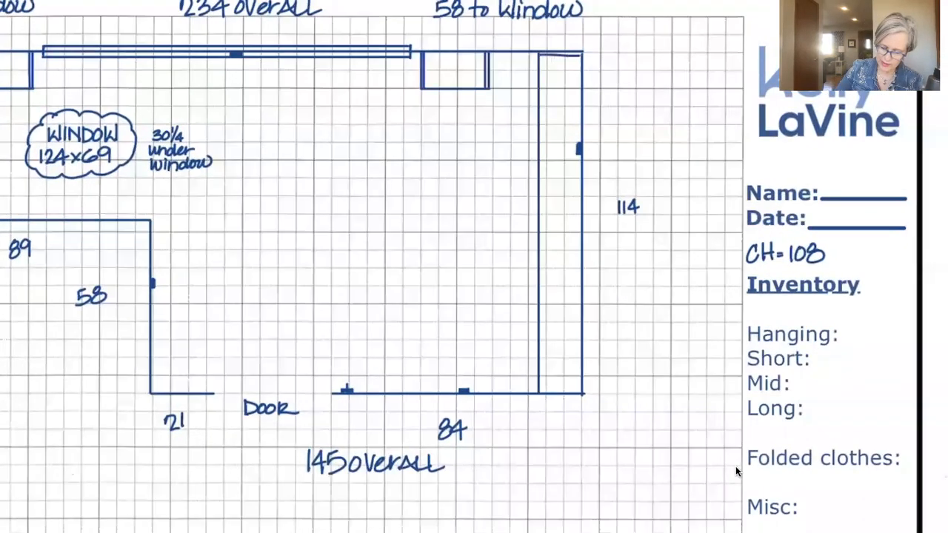
drag(539, 390, 582, 390)
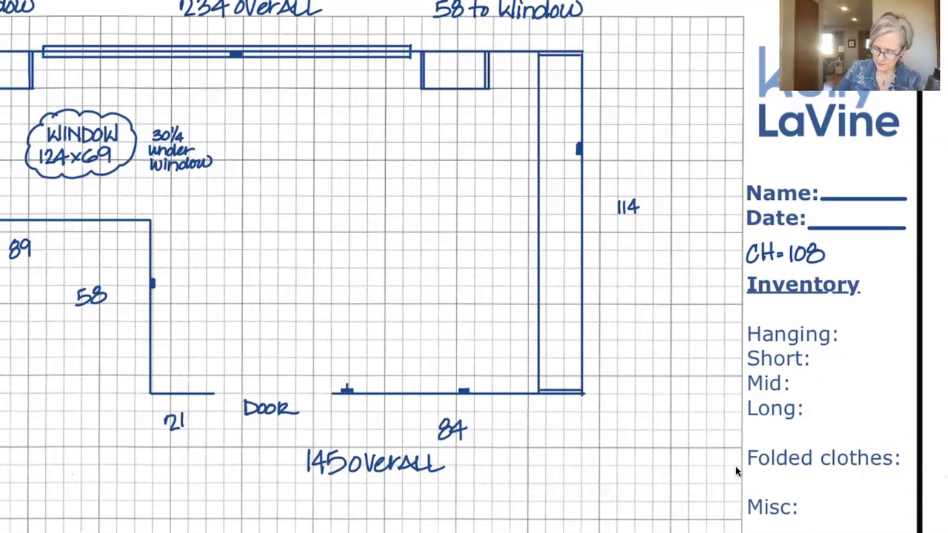
Divide the cabinet run on the 114 wall with two double-line partitions, and shift them to form three roughly equal sections.
drag(544, 179, 580, 182)
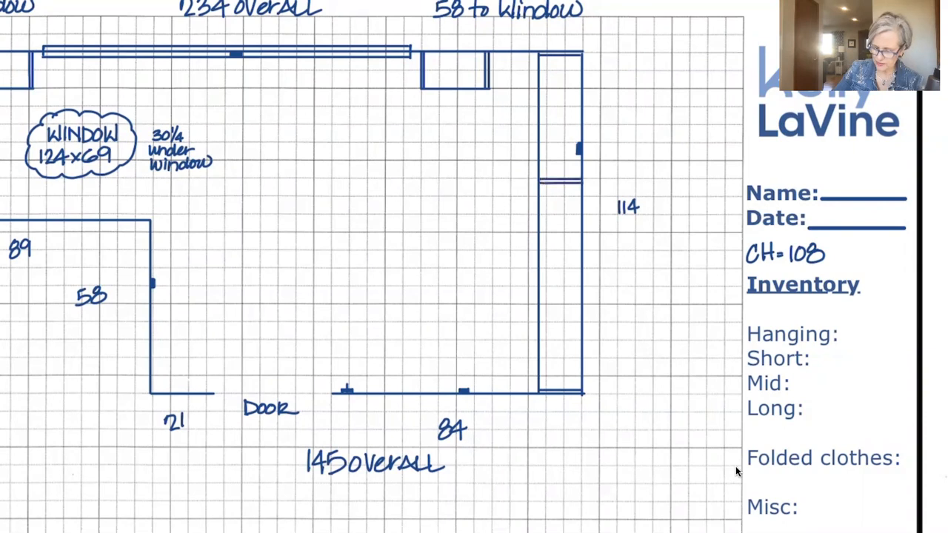
drag(540, 281, 582, 280)
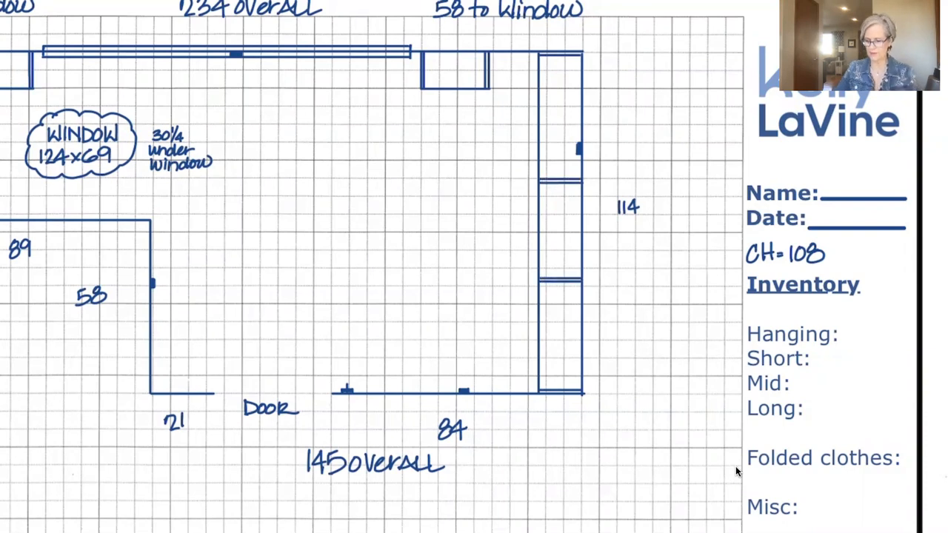
drag(561, 171, 561, 170)
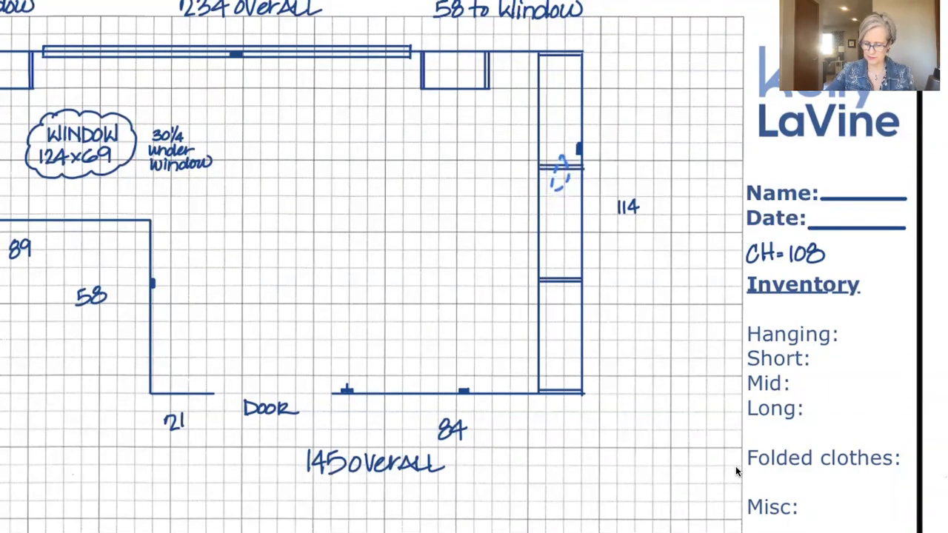
mouse_move(568, 269)
mouse_down()
mouse_move(569, 286)
mouse_move(562, 277)
mouse_up()
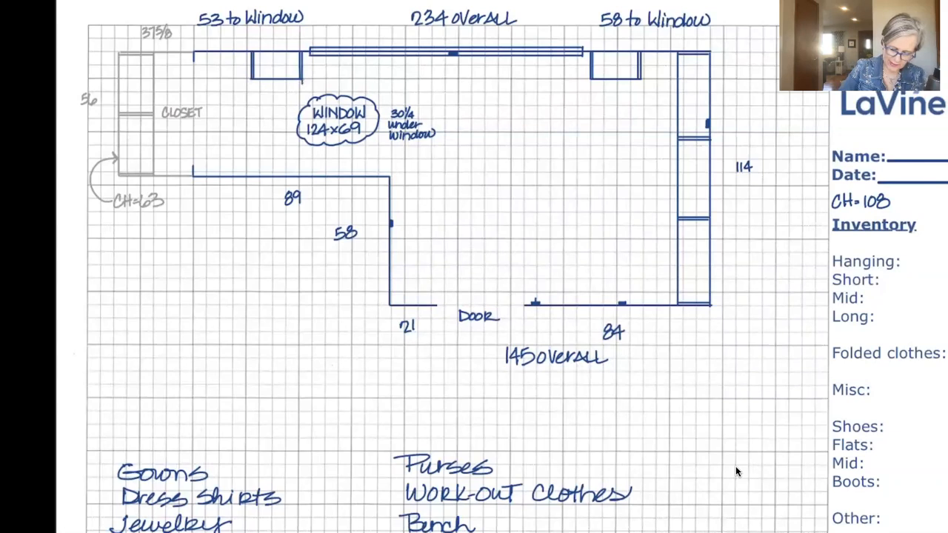
Draw a cabinet run under the window between the two side cabinets, about two and a half grid squares deep, with double-line ends.
drag(302, 85, 588, 88)
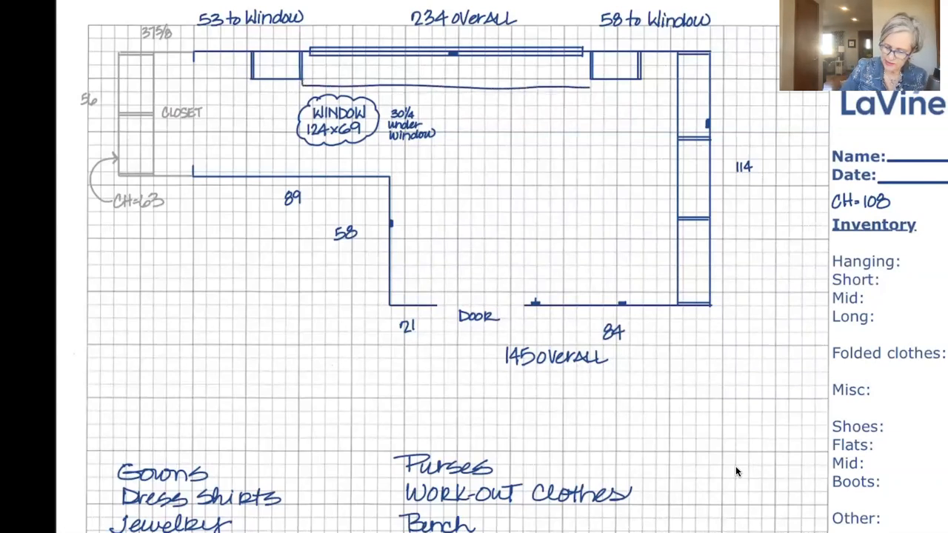
drag(590, 79, 590, 87)
drag(304, 53, 304, 85)
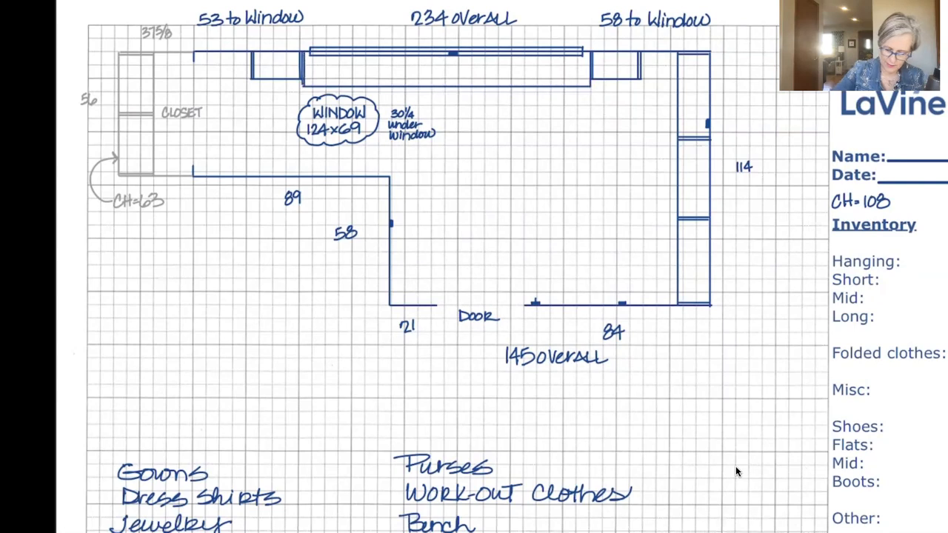
drag(587, 52, 588, 87)
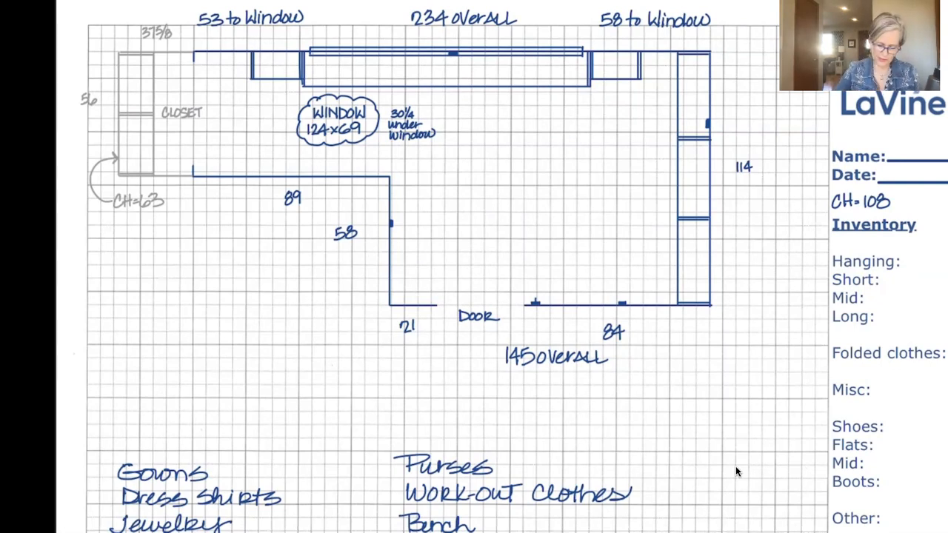
Divide the window cabinet run into four roughly equal sections with three double-line partitions, and add a lengthwise line level with the side cabinets' fronts.
drag(378, 54, 379, 84)
drag(376, 51, 377, 86)
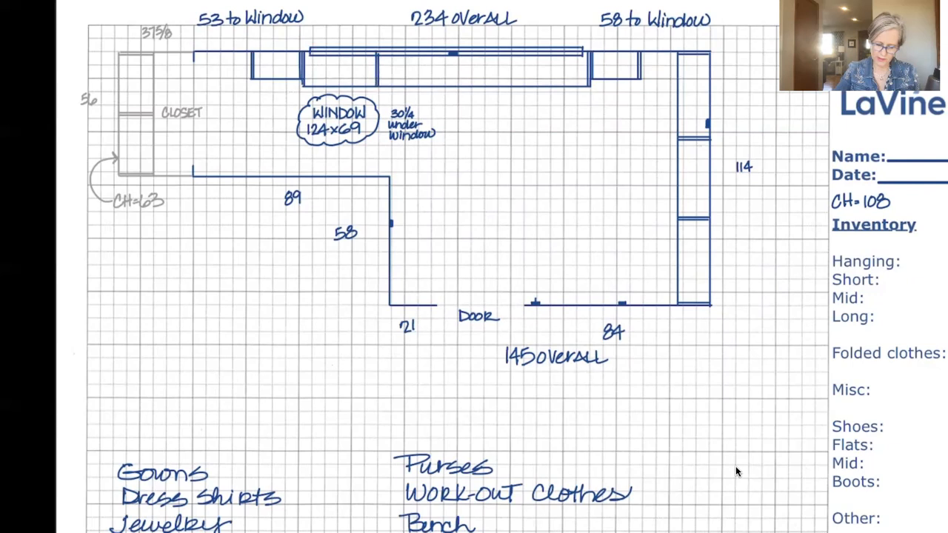
drag(448, 56, 448, 84)
drag(447, 50, 447, 86)
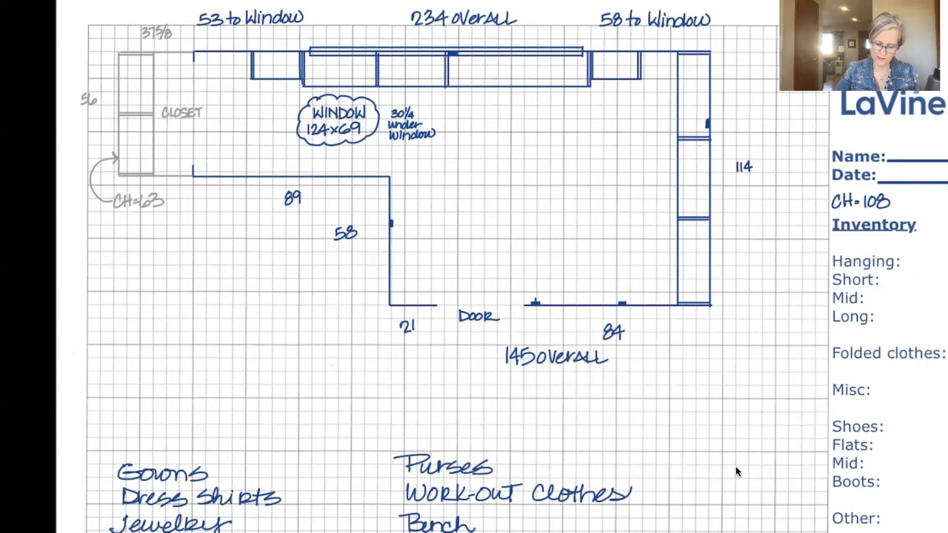
drag(517, 52, 517, 86)
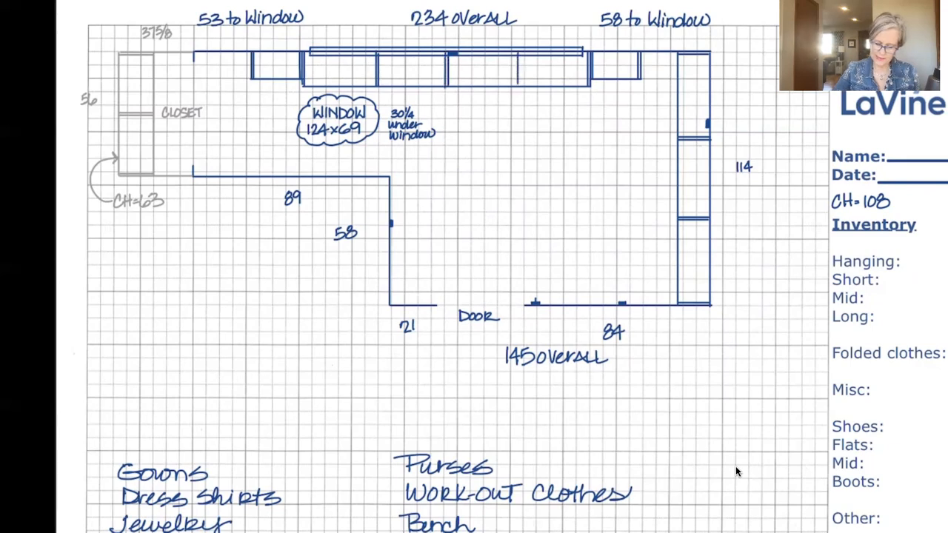
drag(520, 51, 520, 85)
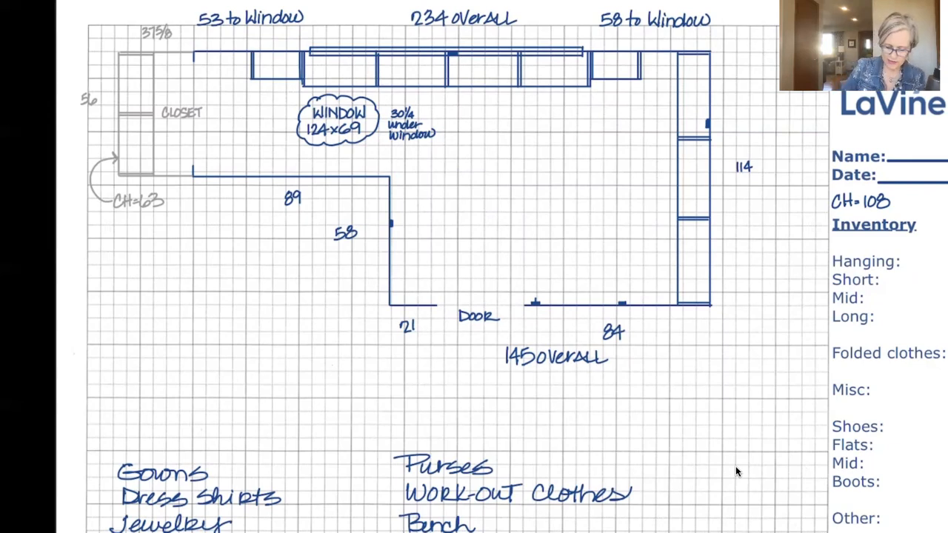
drag(302, 80, 585, 77)
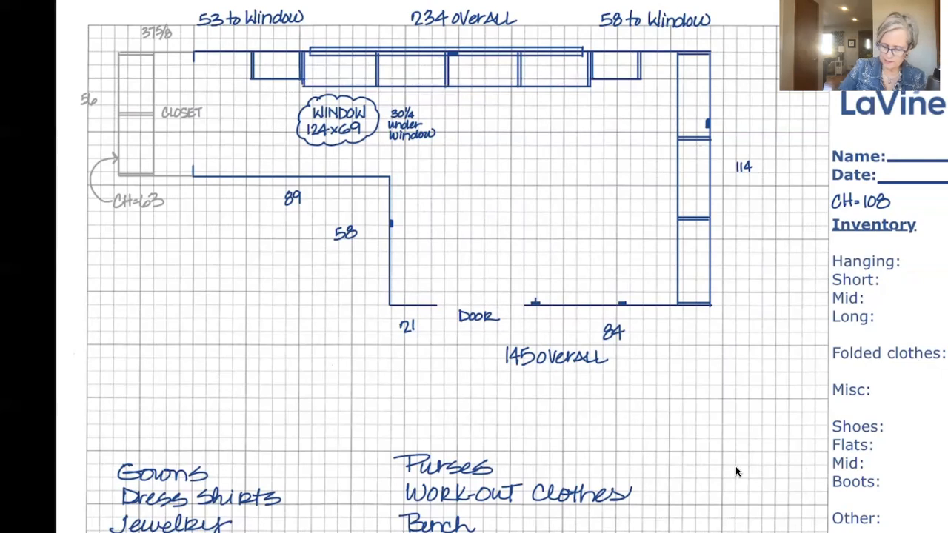
drag(306, 80, 589, 78)
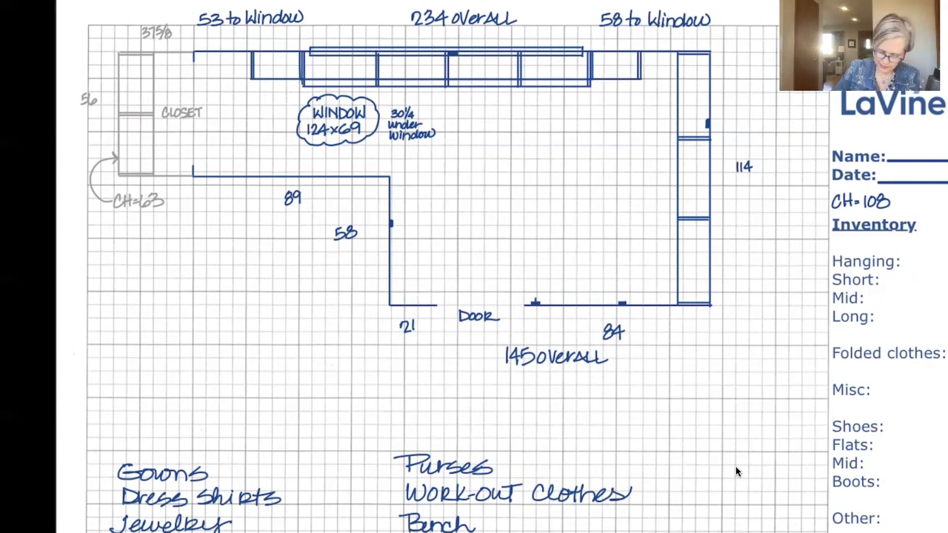
Draw a two-section cabinet run along the full 58 wall, about two and a half grid squares deep, with double-line ends and a middle partition.
drag(391, 180, 424, 182)
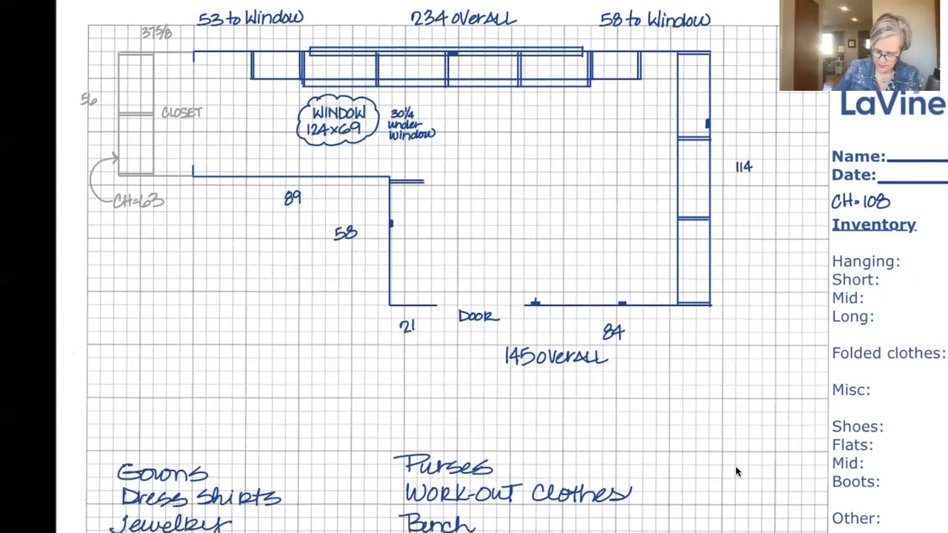
drag(391, 241, 424, 243)
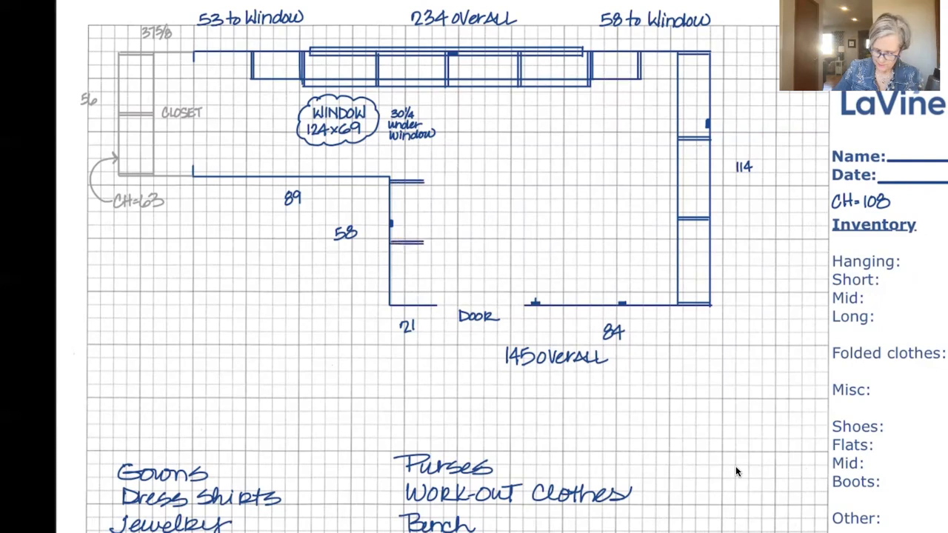
drag(391, 302, 419, 302)
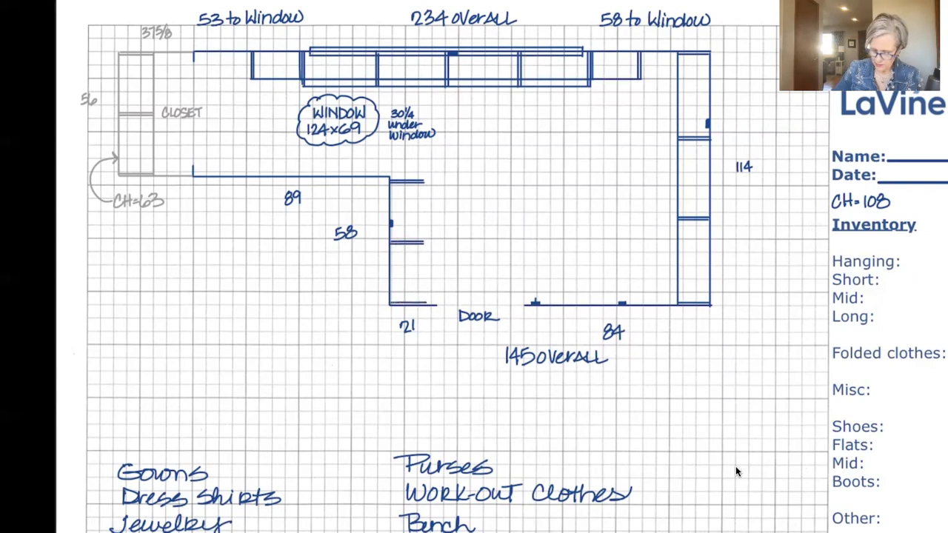
drag(423, 180, 425, 304)
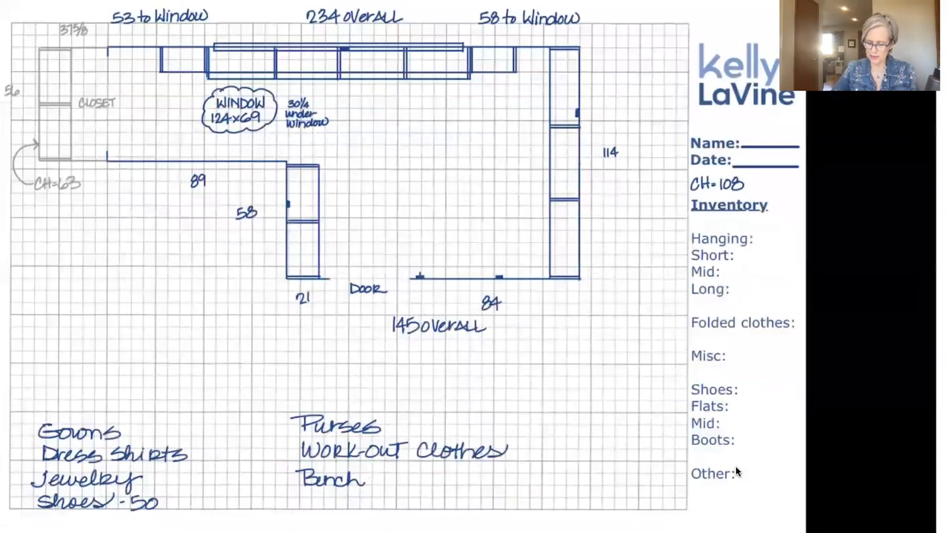
Draw two magenta vertical lines across the room in front of the 114-wall cabinets, about four grid squares apart.
drag(640, 49, 641, 304)
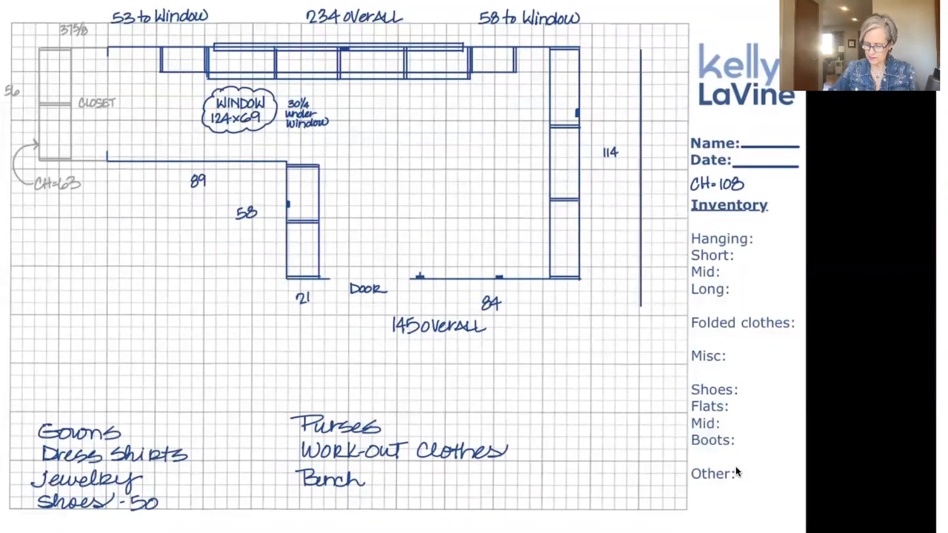
mouse_move(642, 321)
mouse_down()
mouse_move(643, 294)
mouse_move(643, 304)
mouse_up()
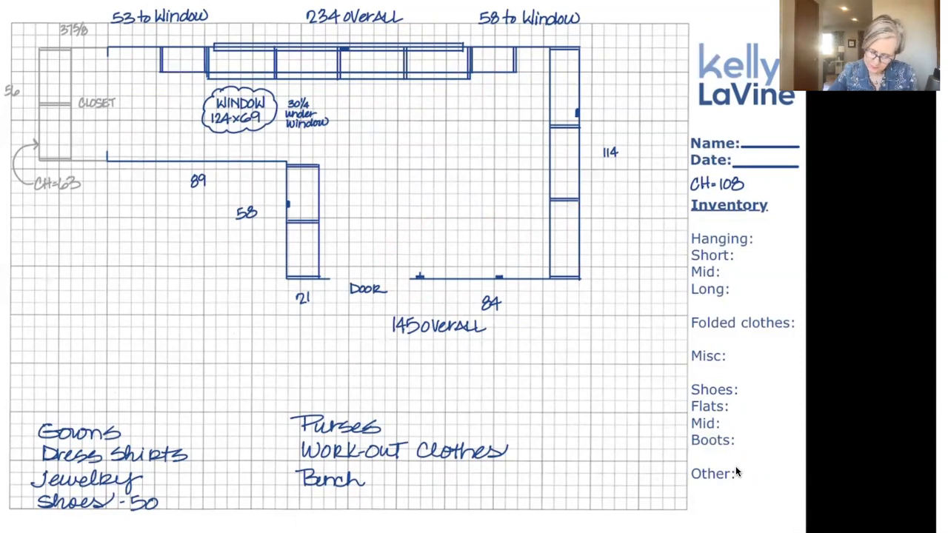
drag(531, 30, 529, 309)
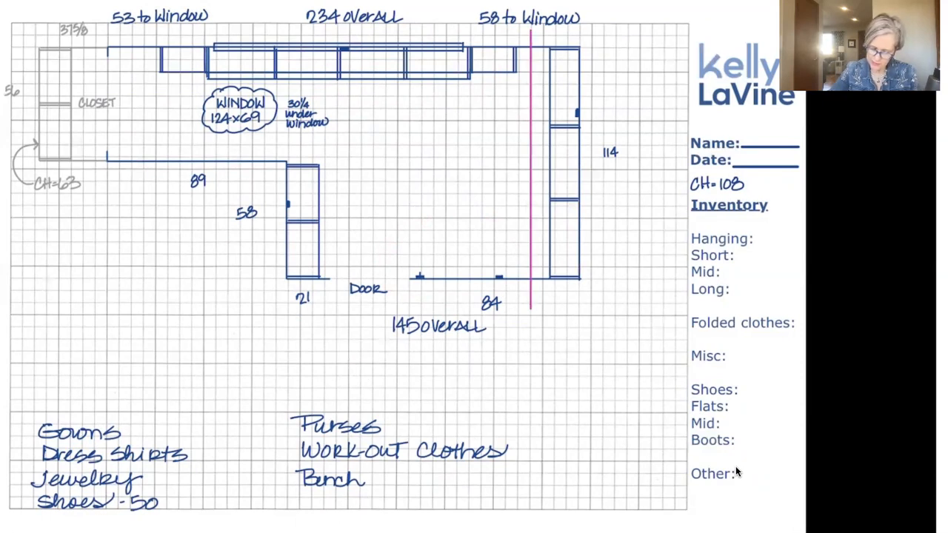
drag(480, 30, 481, 314)
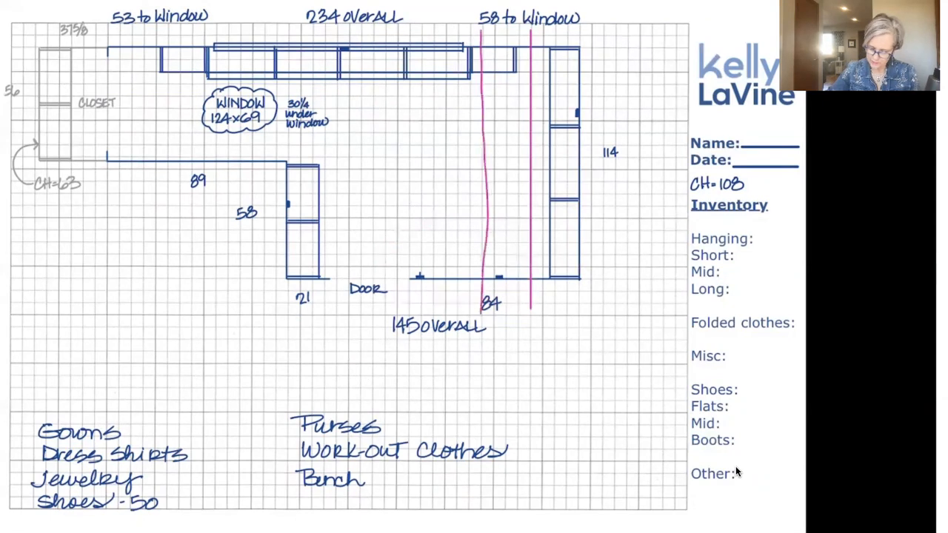